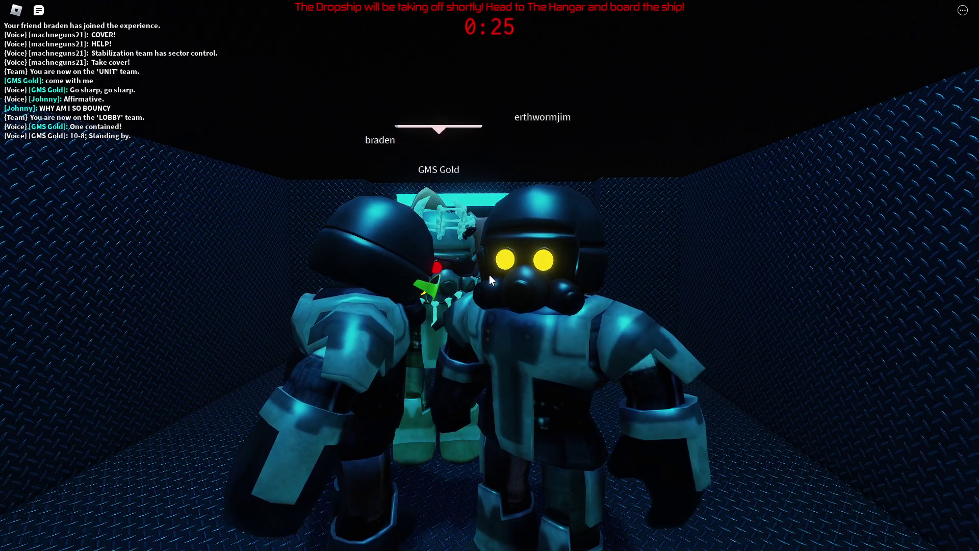
{"action": "key", "text": "v"}
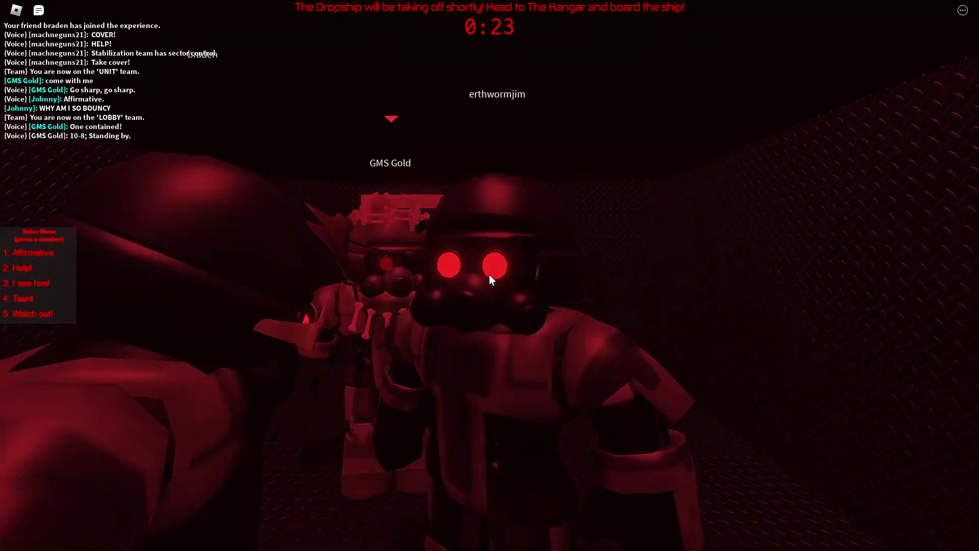
{"action": "key", "text": "4"}
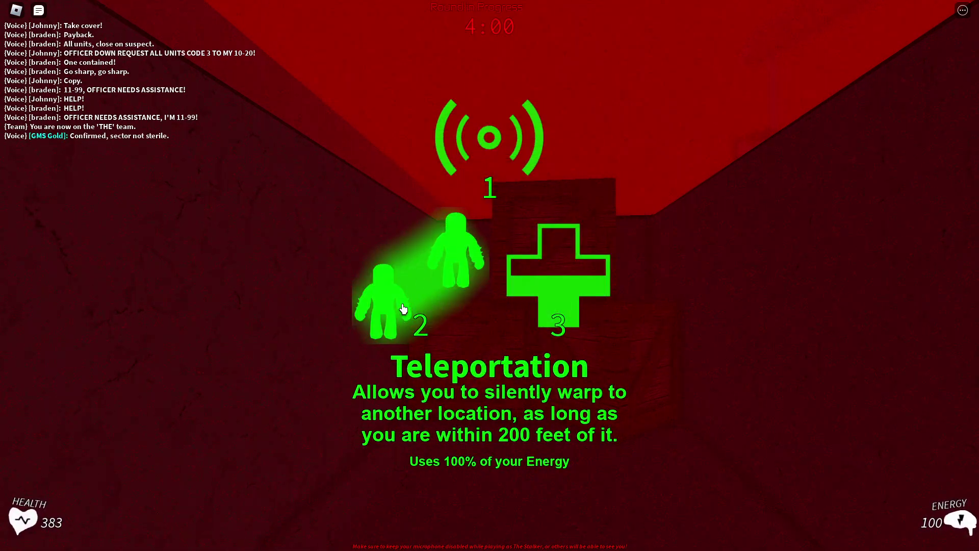
{"action": "mouse_move", "coordinate": [489, 138]}
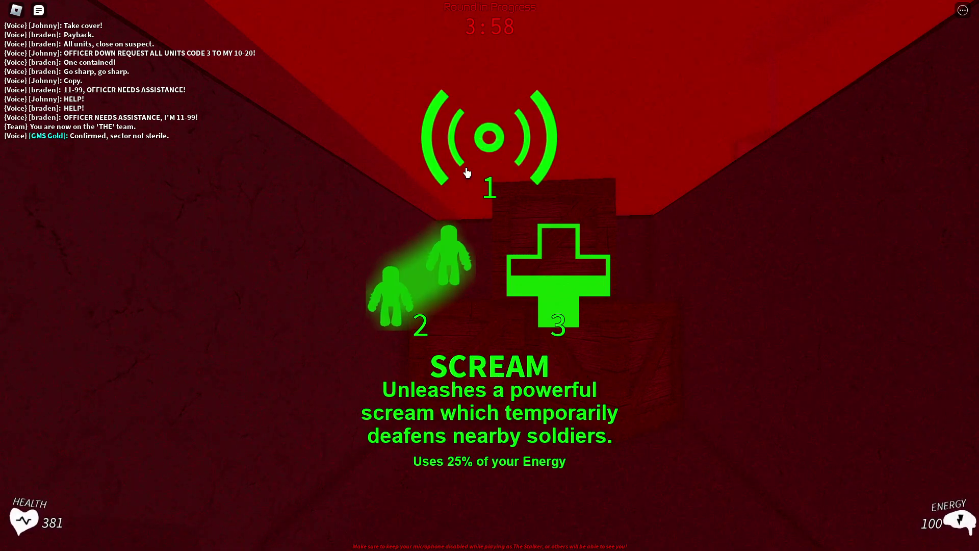
{"action": "left_click", "coordinate": [402, 282]}
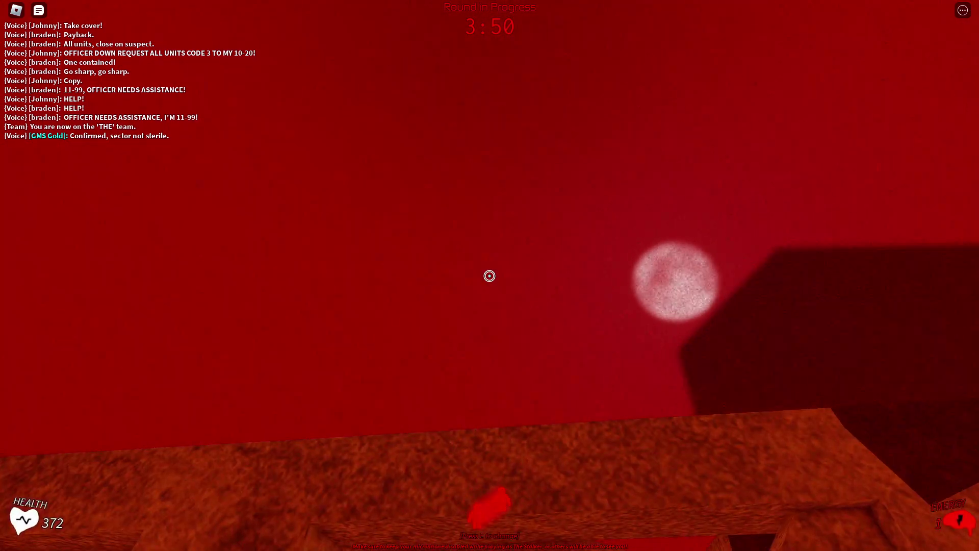
{"action": "key", "text": "q"}
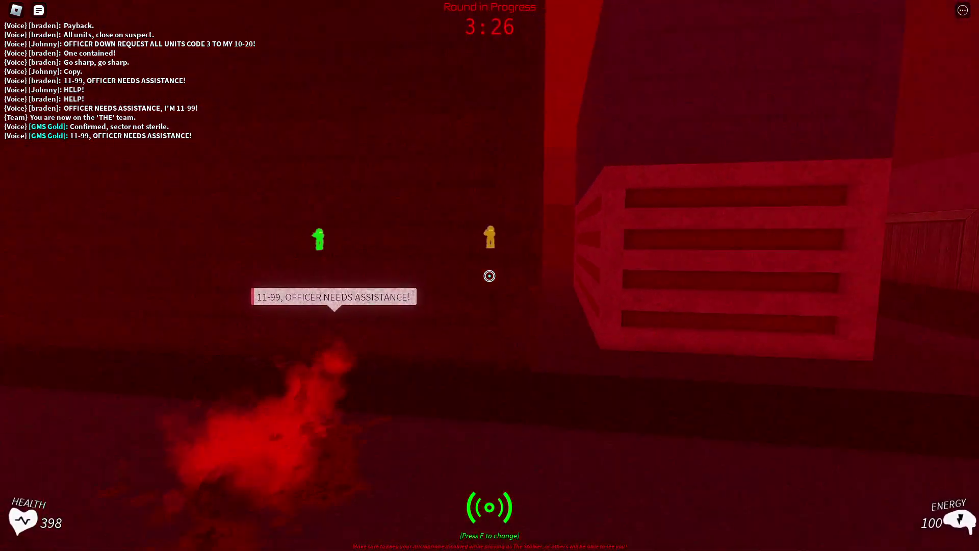
{"action": "key", "text": "e"}
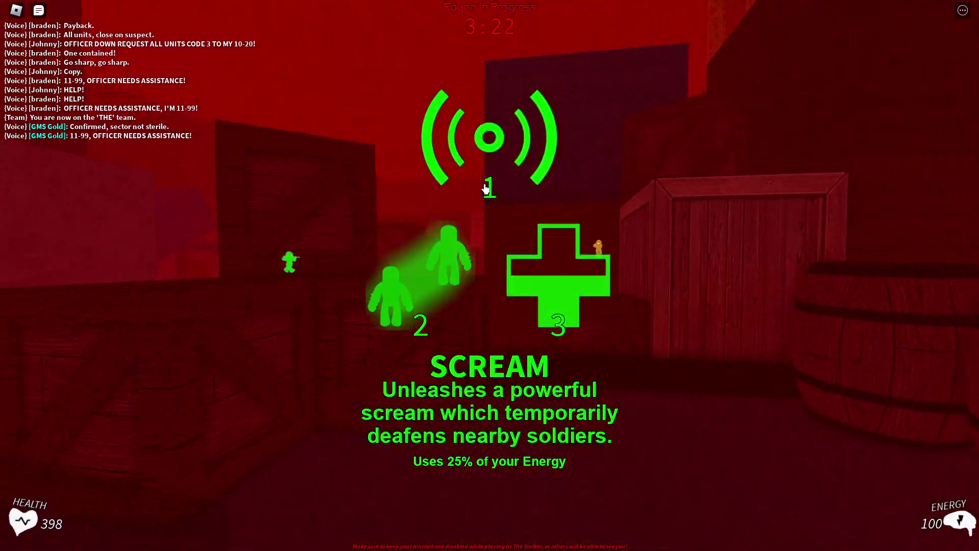
{"action": "mouse_move", "coordinate": [558, 276]}
{"action": "left_click", "coordinate": [589, 308]}
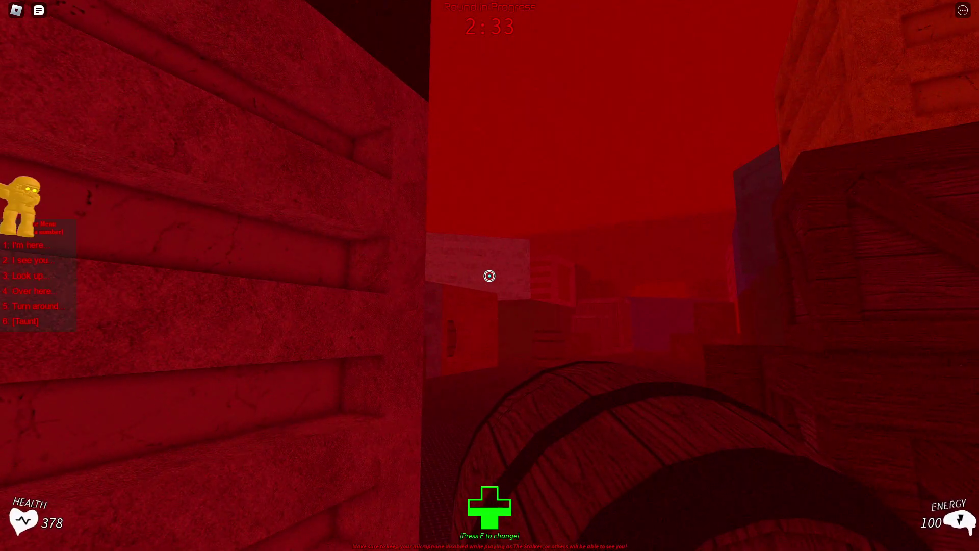
{"action": "key", "text": "e"}
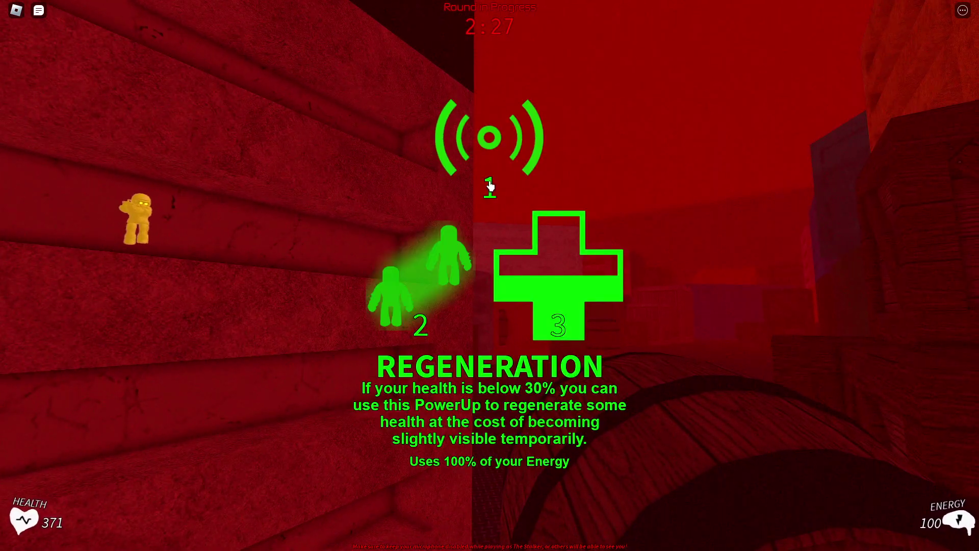
{"action": "left_click", "coordinate": [414, 319]}
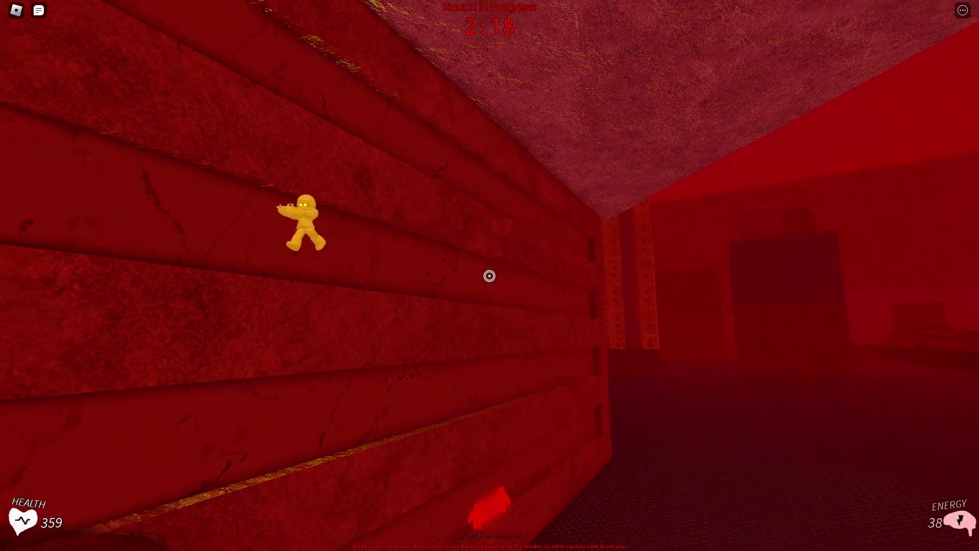
{"action": "key", "text": "3"}
{"action": "left_click", "coordinate": [489, 146]}
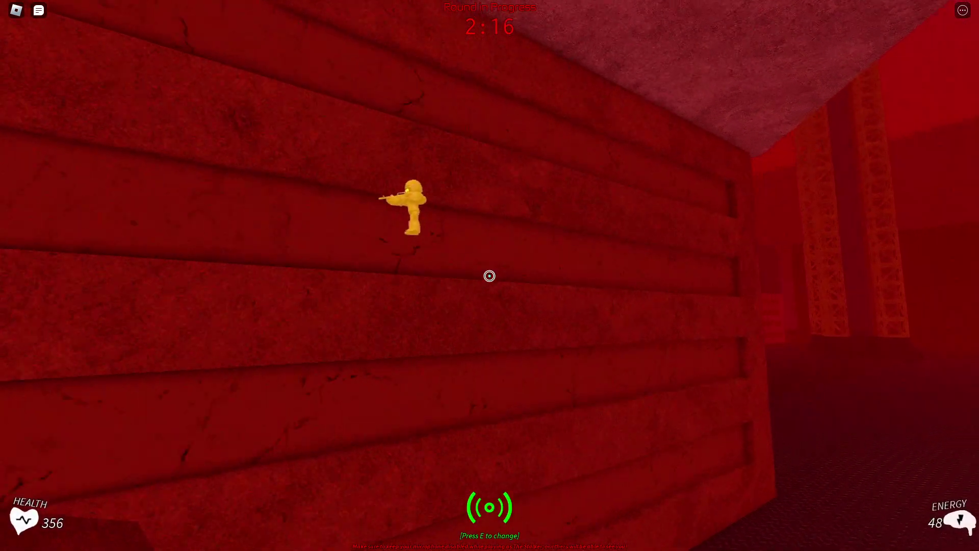